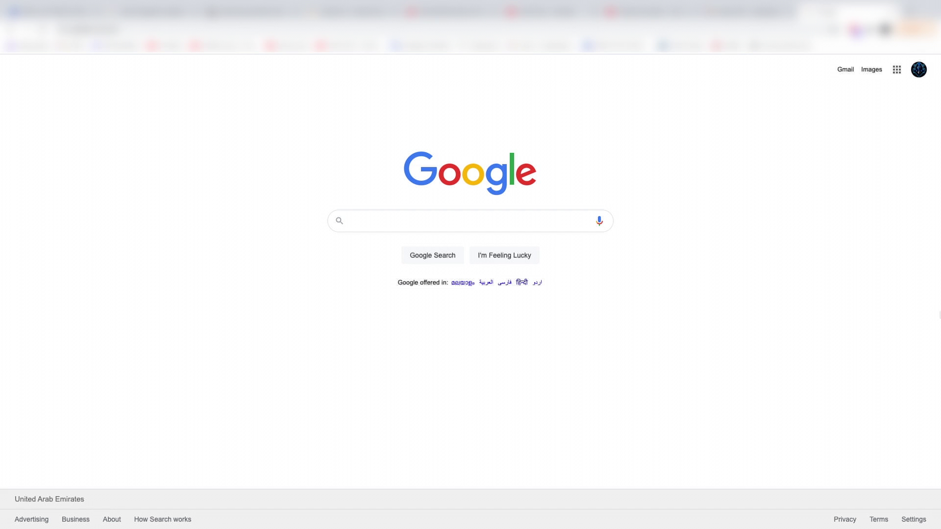
- Search Google for 'remove bg' and open the remove.bg result
{"action": "left_click", "coordinate": [562, 222]}
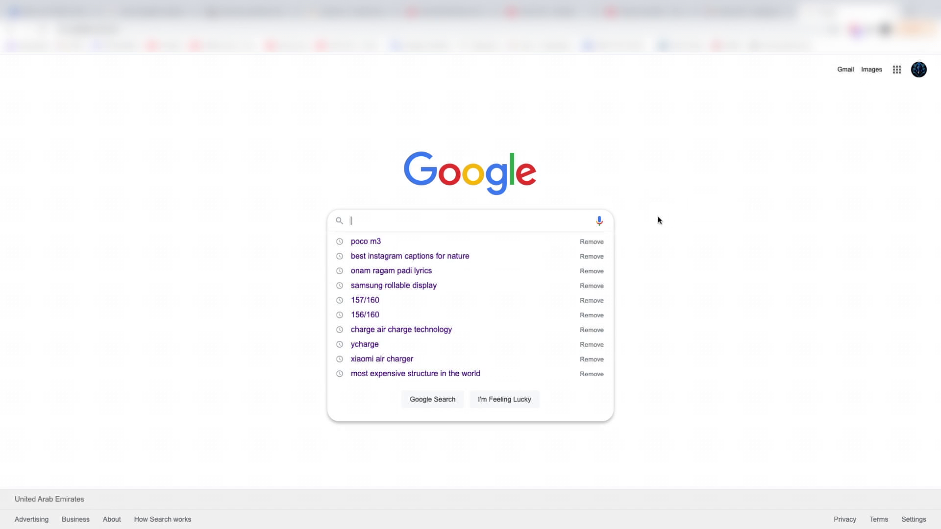
{"action": "type", "text": "remove bg"}
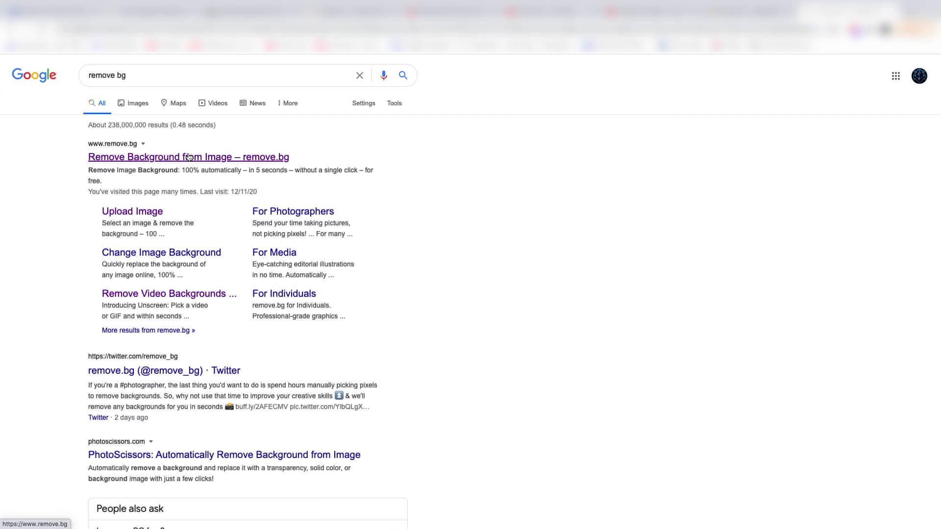
{"action": "left_click", "coordinate": [189, 157]}
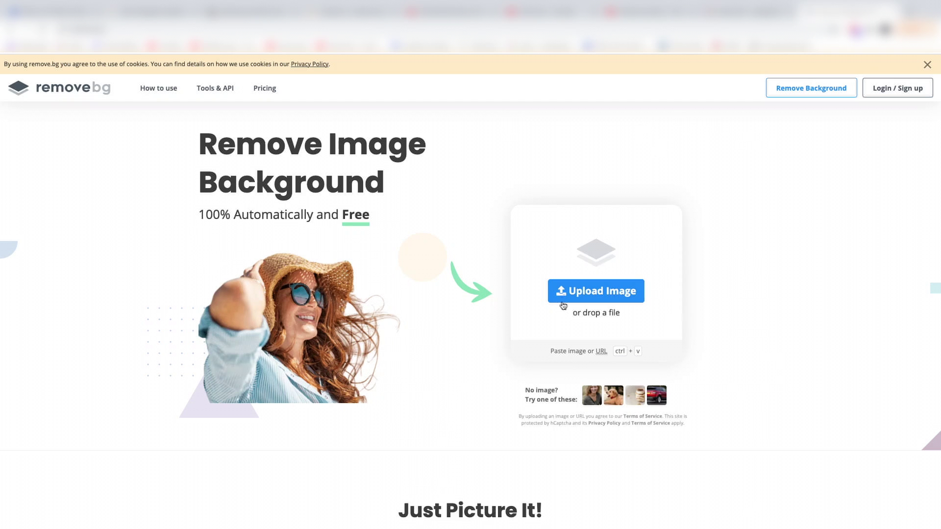
- Upload the boy's photo to remove.bg for background removal
{"action": "left_click", "coordinate": [592, 301]}
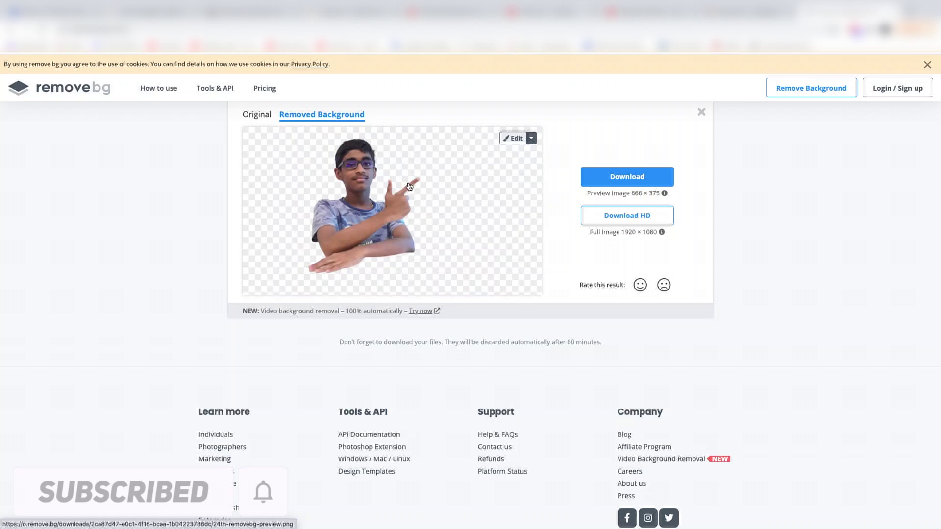
- Open the boy's cut-out in the editor and view the Erase/Restore and Background options
{"action": "left_click", "coordinate": [531, 139]}
{"action": "left_click", "coordinate": [513, 138]}
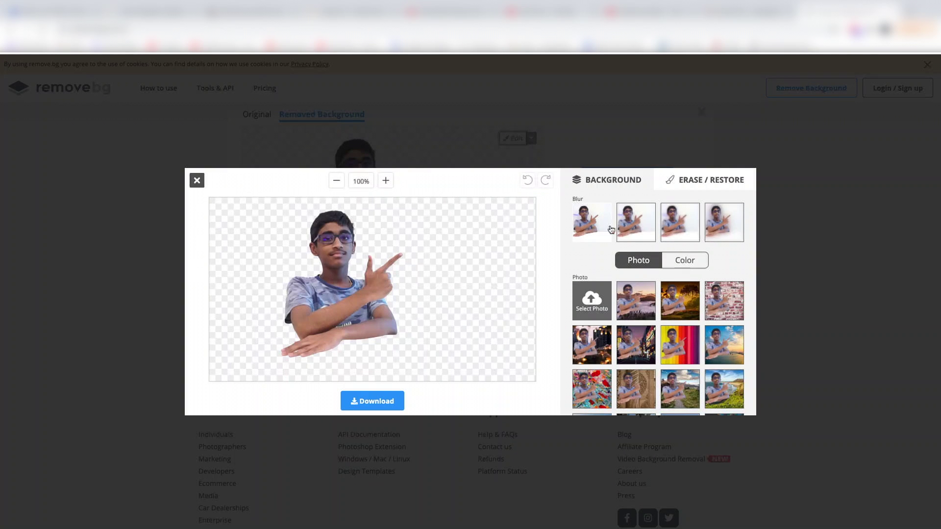
{"action": "left_click", "coordinate": [701, 182]}
{"action": "left_click", "coordinate": [612, 183]}
- Try the mountain-and-fog background, undo it, and switch to Erase/Restore brushes
{"action": "left_click", "coordinate": [634, 300]}
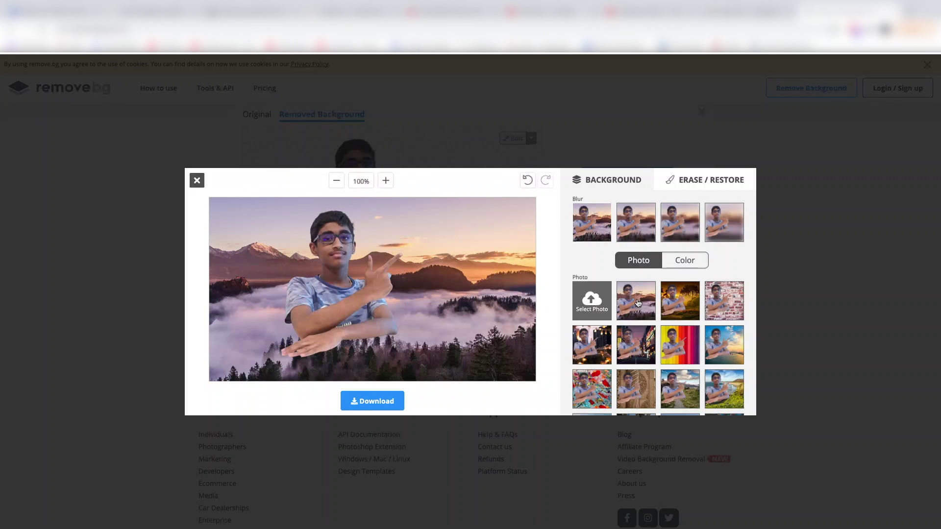
{"action": "left_click", "coordinate": [528, 180]}
{"action": "left_click", "coordinate": [698, 181]}
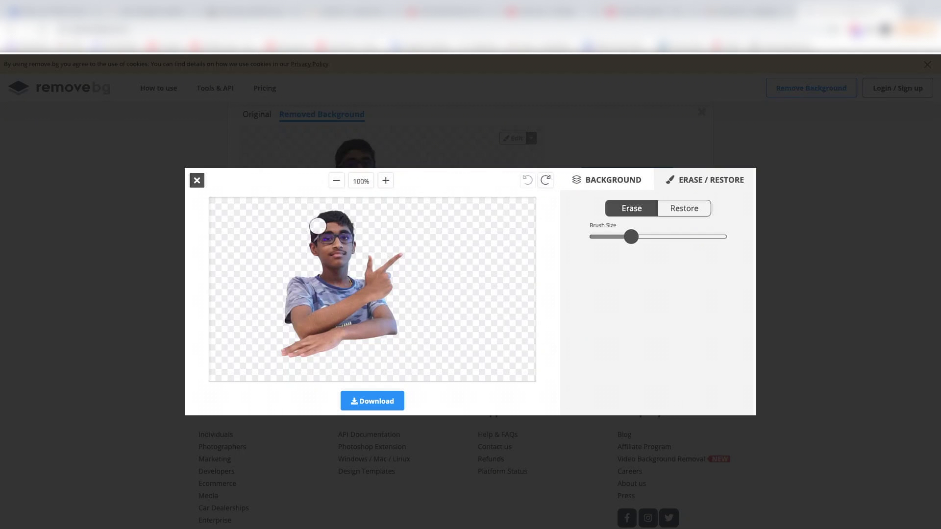
- Test erasing the head and restoring near the finger, undo both, and close the editor
{"action": "mouse_move", "coordinate": [318, 226]}
{"action": "left_mouse_down"}
{"action": "mouse_move", "coordinate": [373, 221]}
{"action": "mouse_move", "coordinate": [337, 243]}
{"action": "mouse_move", "coordinate": [305, 244]}
{"action": "mouse_move", "coordinate": [330, 235]}
{"action": "left_mouse_up"}
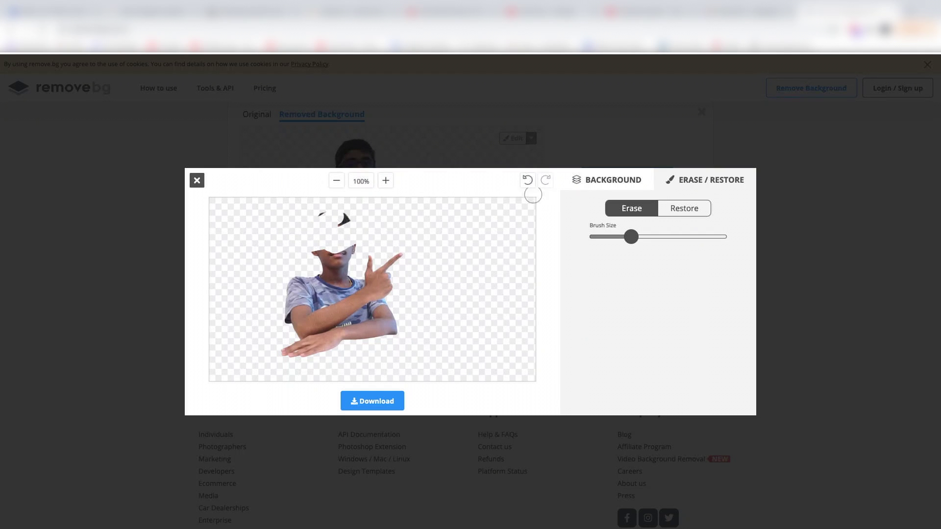
{"action": "left_click", "coordinate": [528, 181]}
{"action": "left_click", "coordinate": [684, 208]}
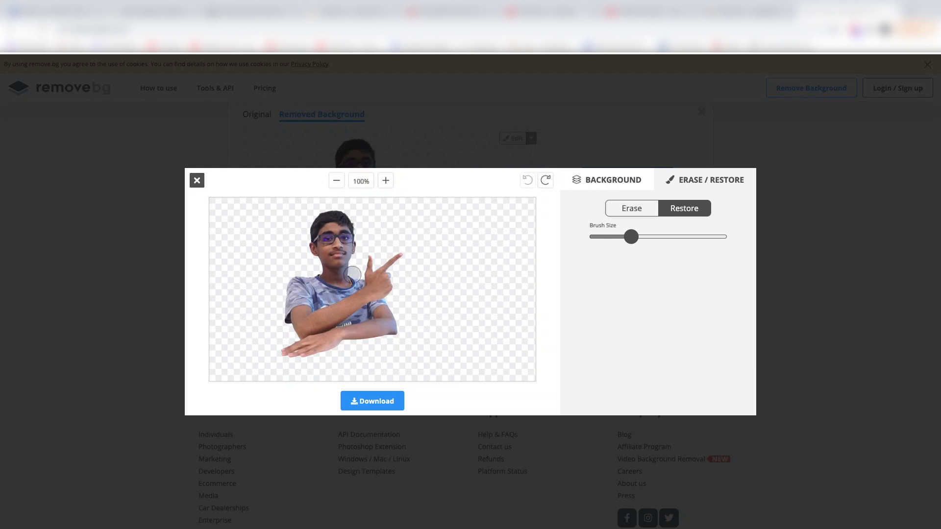
{"action": "mouse_move", "coordinate": [353, 275]}
{"action": "left_mouse_down"}
{"action": "mouse_move", "coordinate": [412, 233]}
{"action": "mouse_move", "coordinate": [418, 295]}
{"action": "mouse_move", "coordinate": [383, 317]}
{"action": "mouse_move", "coordinate": [360, 292]}
{"action": "mouse_move", "coordinate": [428, 294]}
{"action": "mouse_move", "coordinate": [498, 273]}
{"action": "mouse_move", "coordinate": [305, 292]}
{"action": "mouse_move", "coordinate": [408, 263]}
{"action": "mouse_move", "coordinate": [289, 340]}
{"action": "mouse_move", "coordinate": [421, 254]}
{"action": "mouse_move", "coordinate": [343, 254]}
{"action": "mouse_move", "coordinate": [373, 252]}
{"action": "left_mouse_up"}
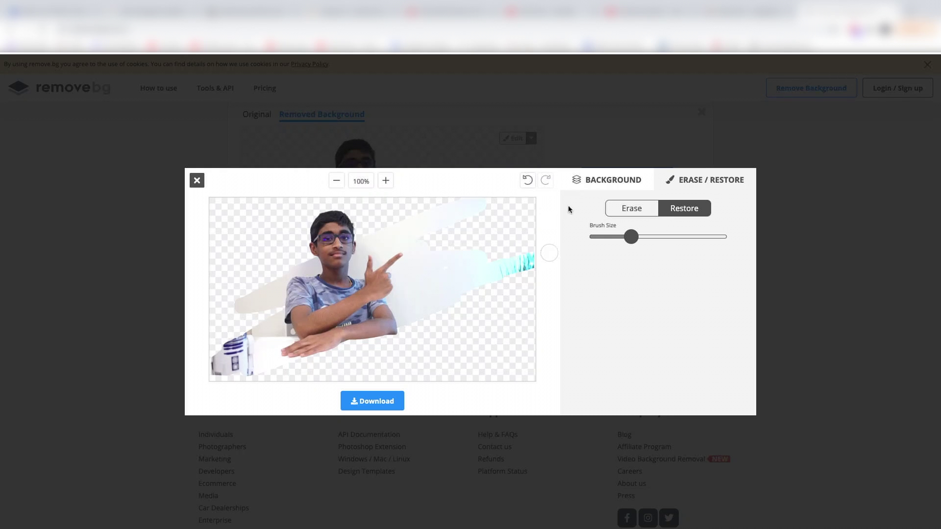
{"action": "left_click", "coordinate": [528, 185]}
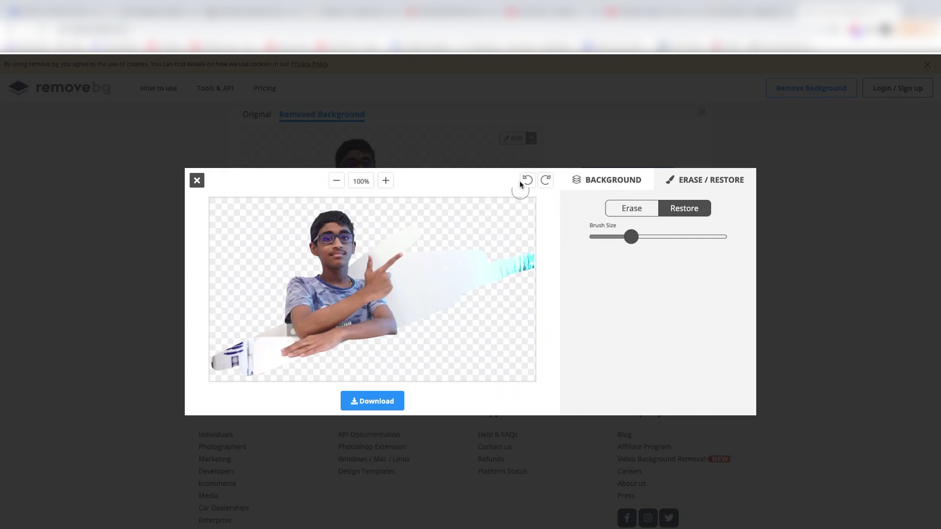
{"action": "left_click", "coordinate": [523, 183]}
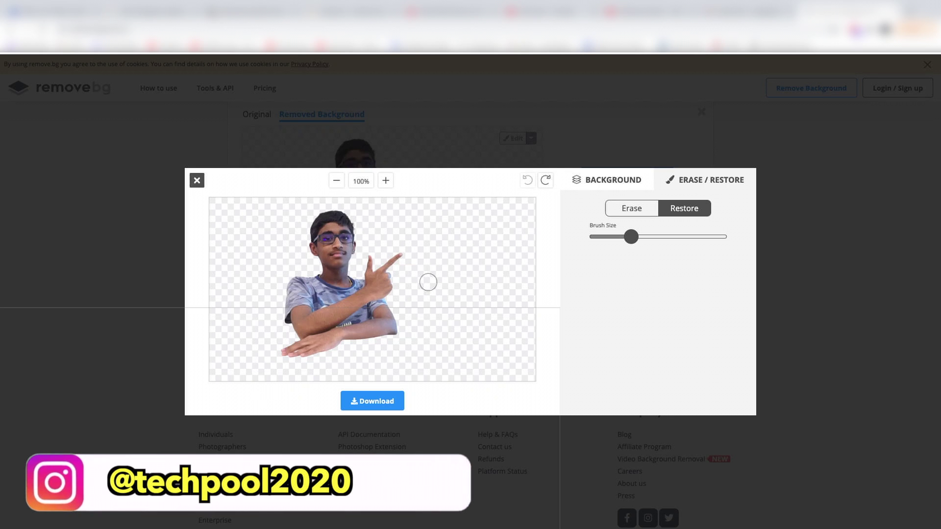
{"action": "left_click", "coordinate": [196, 180]}
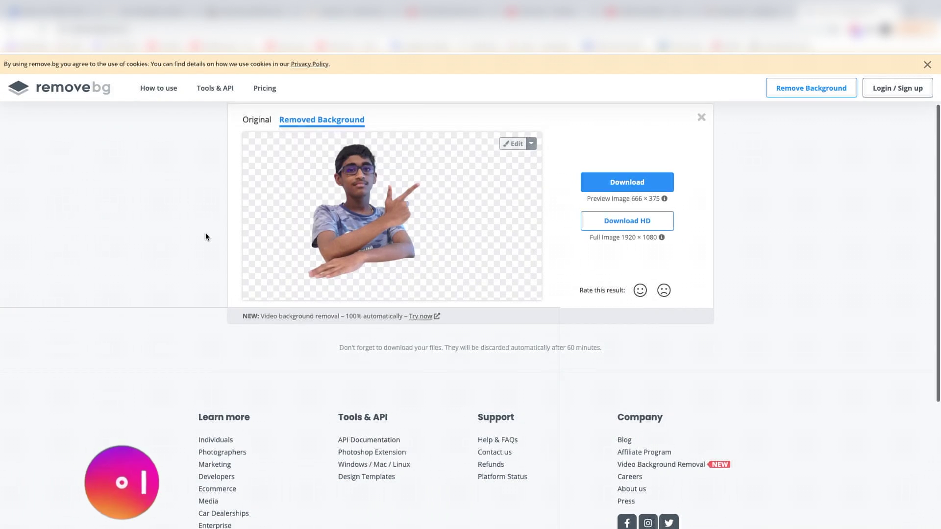
- Drag the Subscribe button image onto remove.bg to cut it out
{"action": "scroll", "coordinate": [205, 237], "scroll_direction": "up", "scroll_amount": 2}
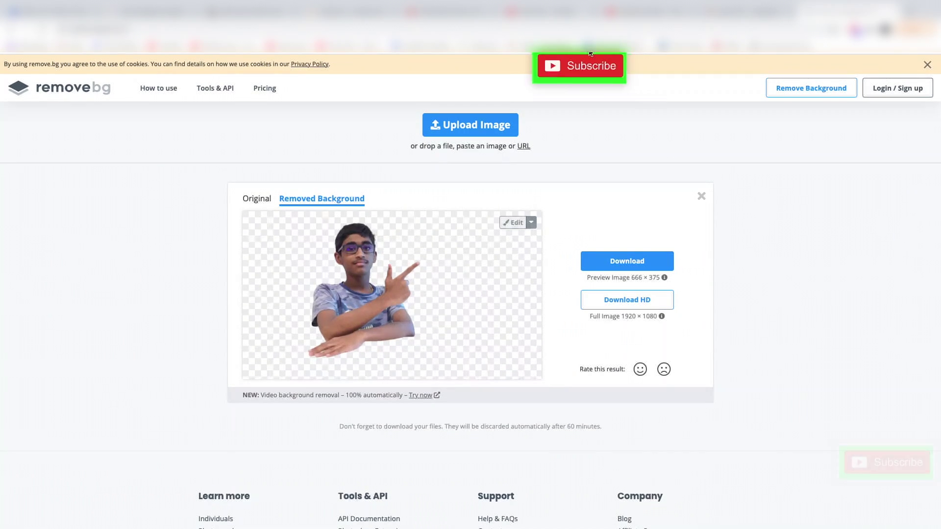
{"action": "left_click_drag", "start_coordinate": [591, 54], "coordinate": [439, 195]}
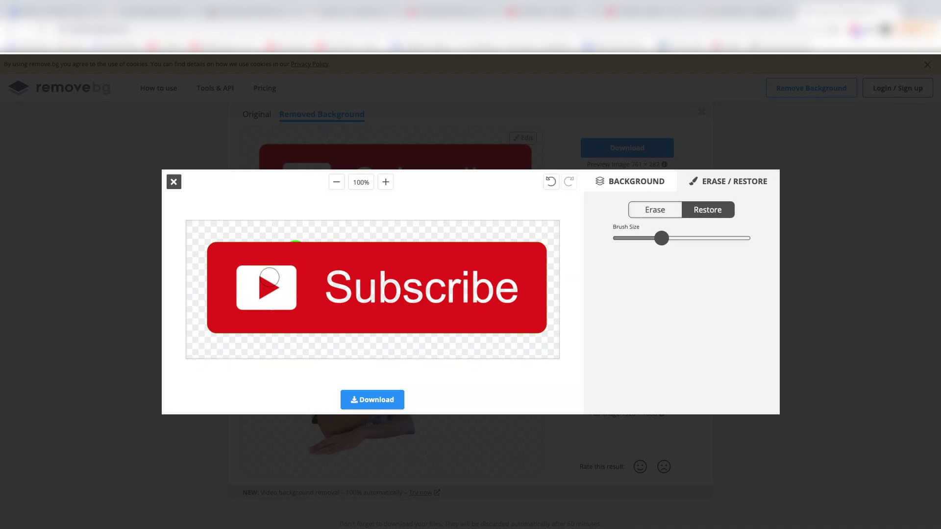
- Download the transparent Subscribe cut-out as a PNG and dismiss the download popup
{"action": "left_click", "coordinate": [374, 400]}
{"action": "left_click", "coordinate": [490, 292]}
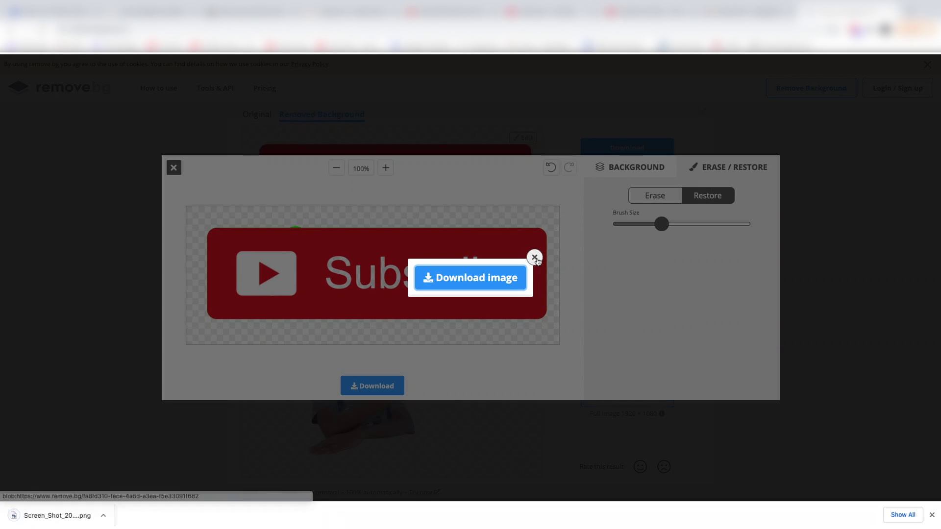
{"action": "left_click", "coordinate": [534, 257]}
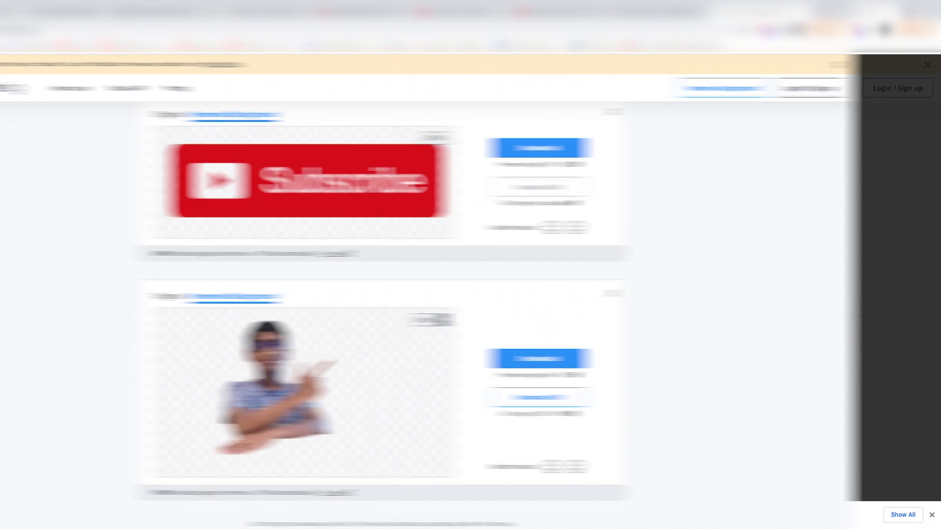
{"action": "scroll", "coordinate": [471, 294], "scroll_direction": "down", "scroll_amount": 5}
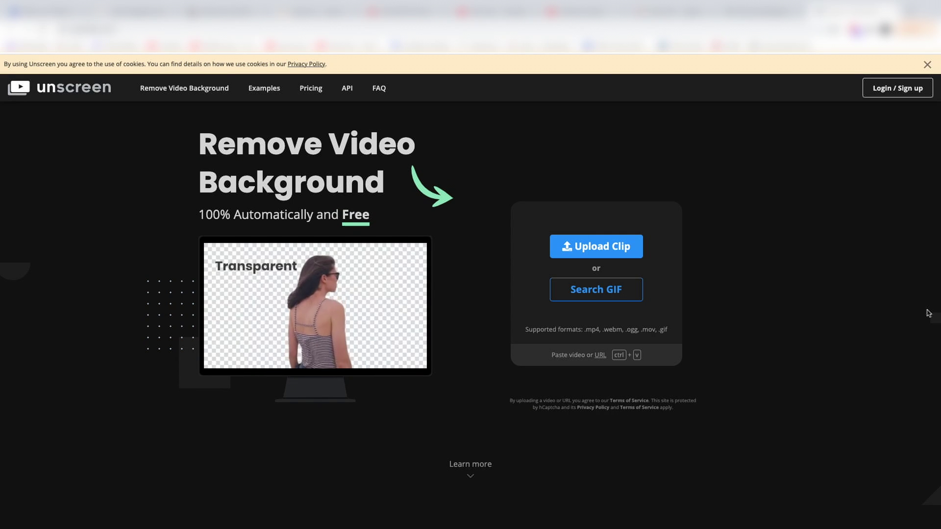
- Upload the selfie video clip to Unscreen and let its background be removed
{"action": "left_click", "coordinate": [588, 253]}
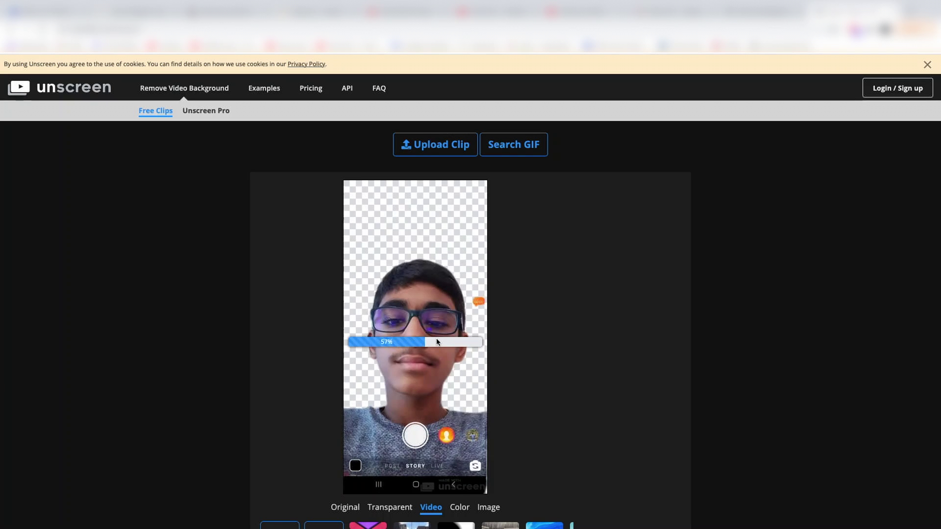
{"action": "scroll", "coordinate": [438, 342], "scroll_direction": "down", "scroll_amount": 2}
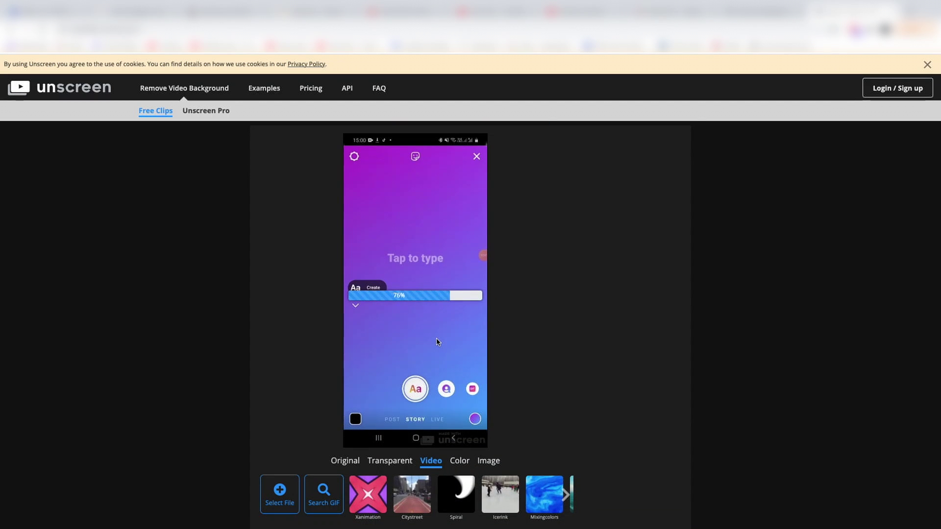
{"action": "scroll", "coordinate": [439, 354], "scroll_direction": "down", "scroll_amount": 1}
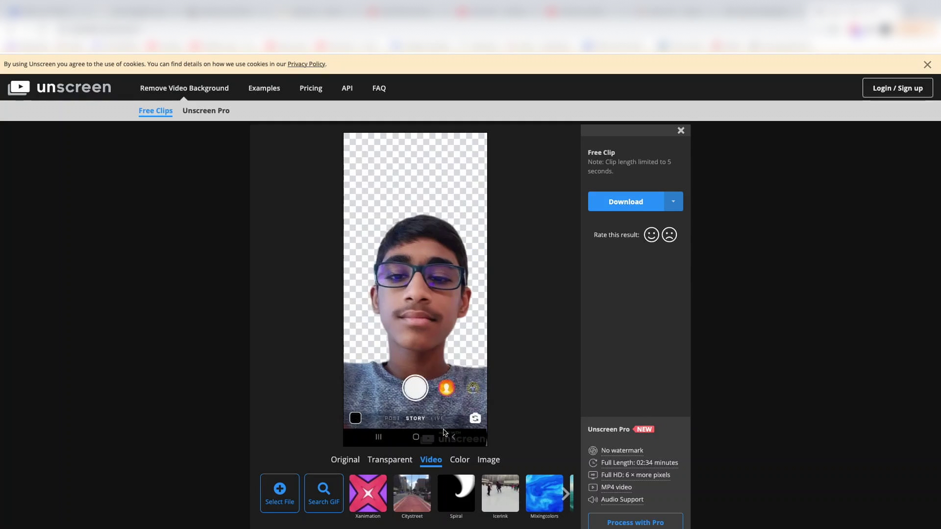
{"action": "scroll", "coordinate": [445, 432], "scroll_direction": "down", "scroll_amount": 2}
{"action": "scroll", "coordinate": [445, 432], "scroll_direction": "up", "scroll_amount": 1}
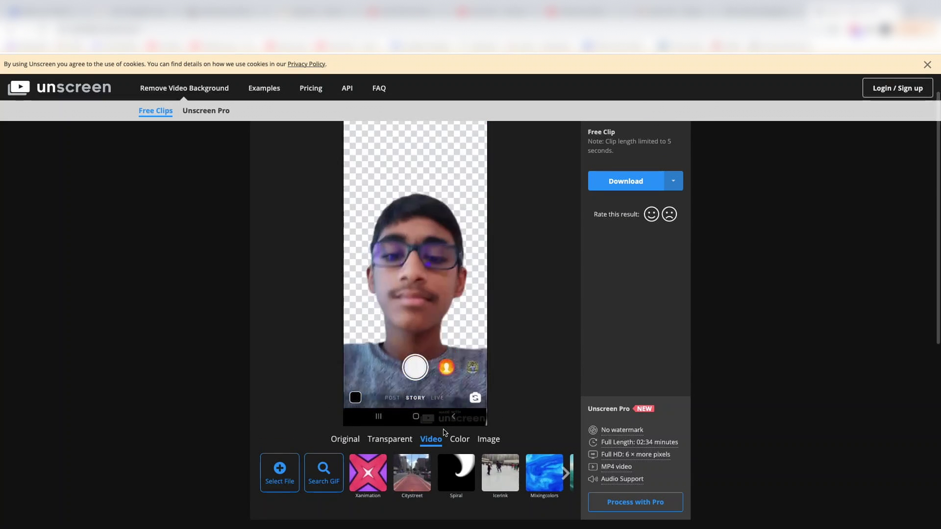
{"action": "scroll", "coordinate": [444, 432], "scroll_direction": "up", "scroll_amount": 1}
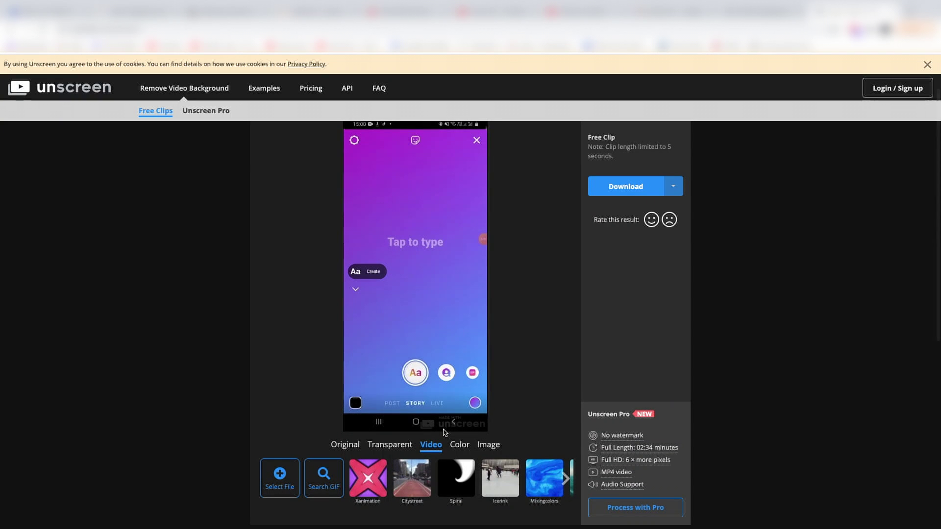
{"action": "scroll", "coordinate": [444, 432], "scroll_direction": "up", "scroll_amount": 1}
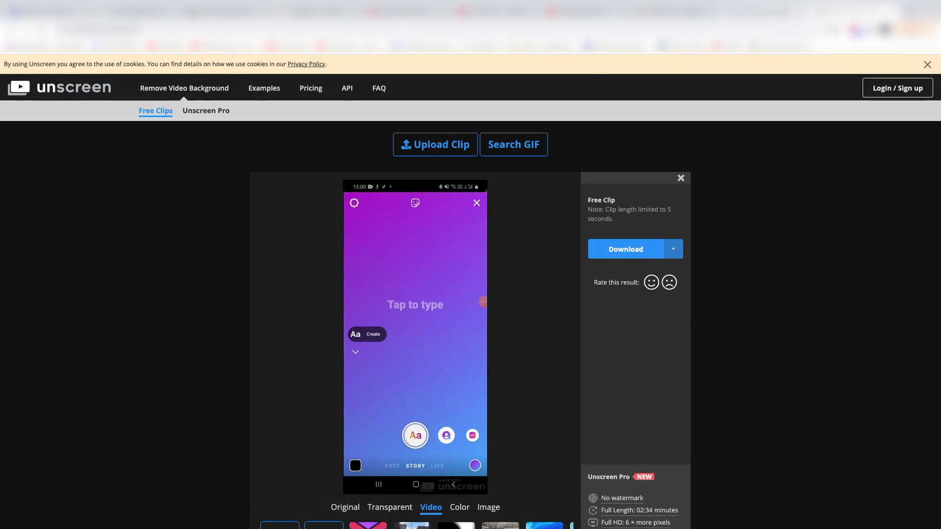
- Return to the remove.bg tab and scroll through the Subscribe and boy cut-out results
{"action": "key", "text": "ctrl+shift+Tab"}
{"action": "scroll", "coordinate": [223, 125], "scroll_direction": "up", "scroll_amount": 7}
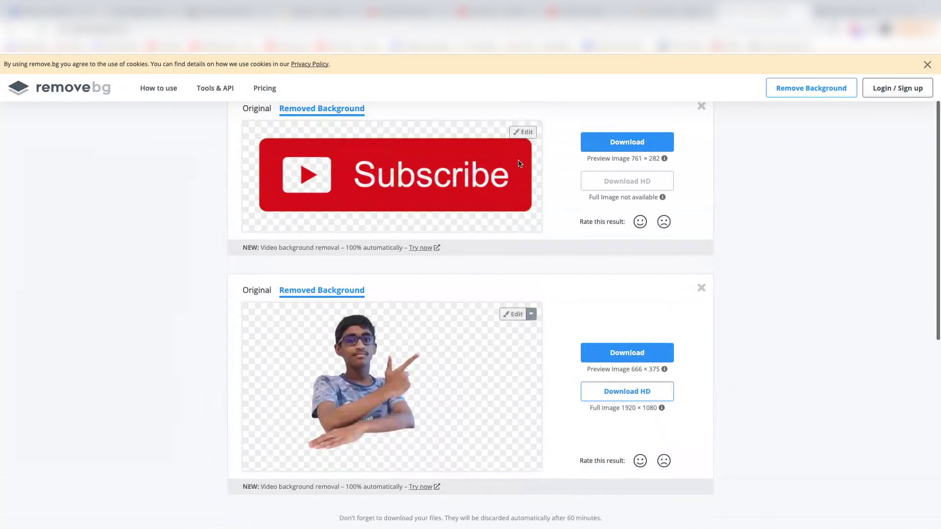
{"action": "scroll", "coordinate": [519, 162], "scroll_direction": "up", "scroll_amount": 2}
{"action": "scroll", "coordinate": [519, 164], "scroll_direction": "down", "scroll_amount": 2}
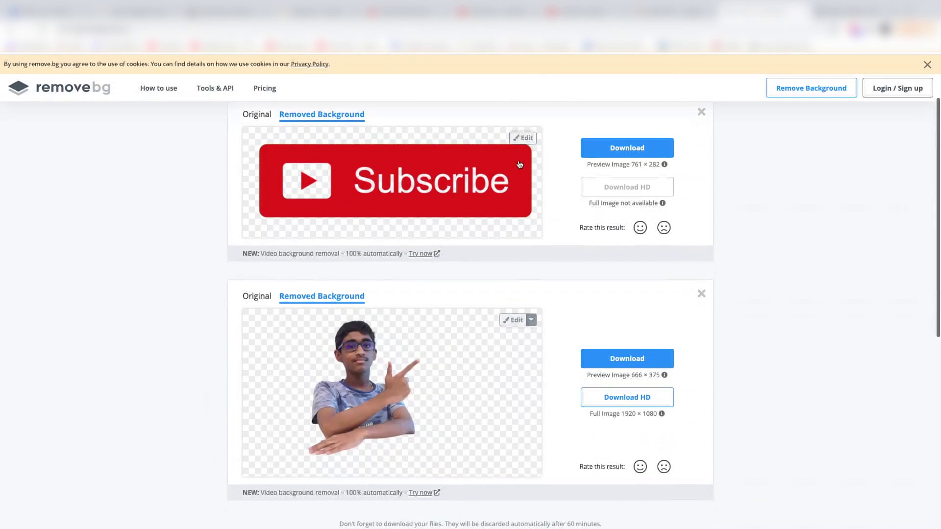
{"action": "scroll", "coordinate": [520, 165], "scroll_direction": "up", "scroll_amount": 2}
{"action": "scroll", "coordinate": [519, 164], "scroll_direction": "down", "scroll_amount": 5}
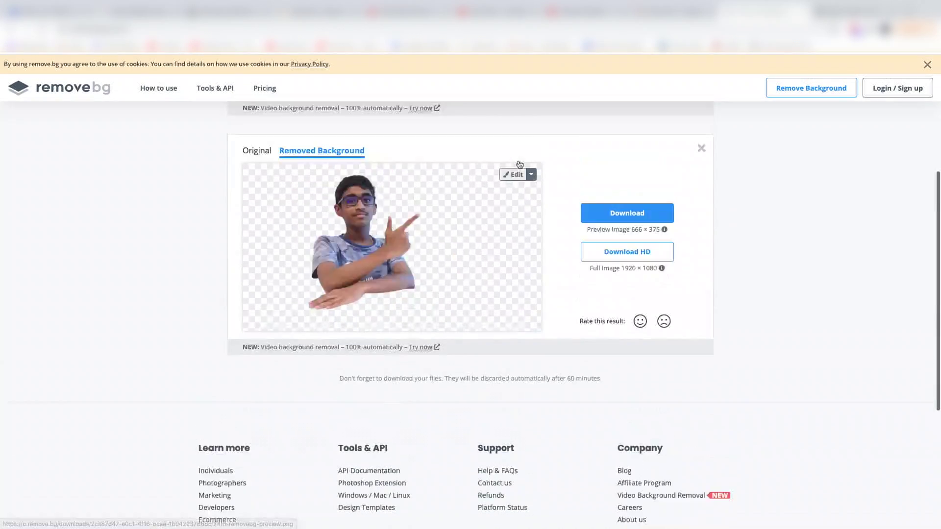
{"action": "scroll", "coordinate": [519, 164], "scroll_direction": "up", "scroll_amount": 5}
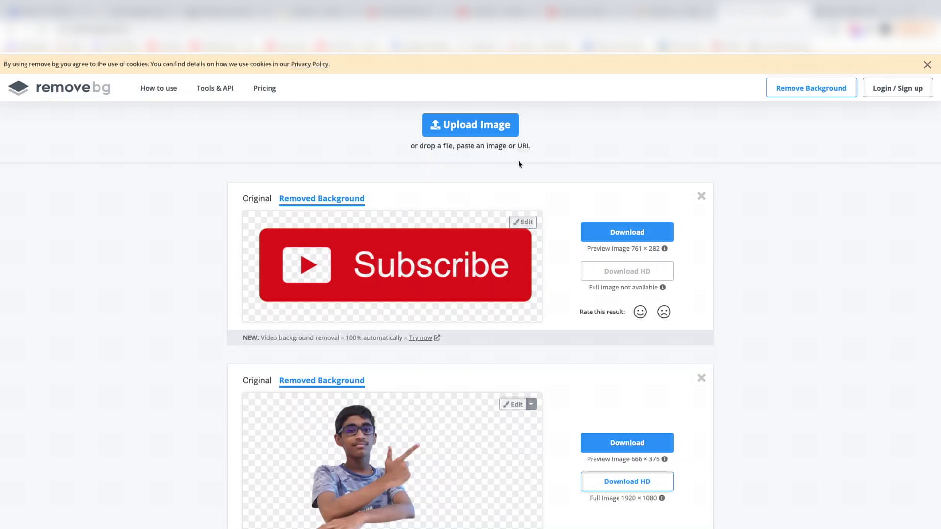
{"action": "scroll", "coordinate": [519, 164], "scroll_direction": "down", "scroll_amount": 2}
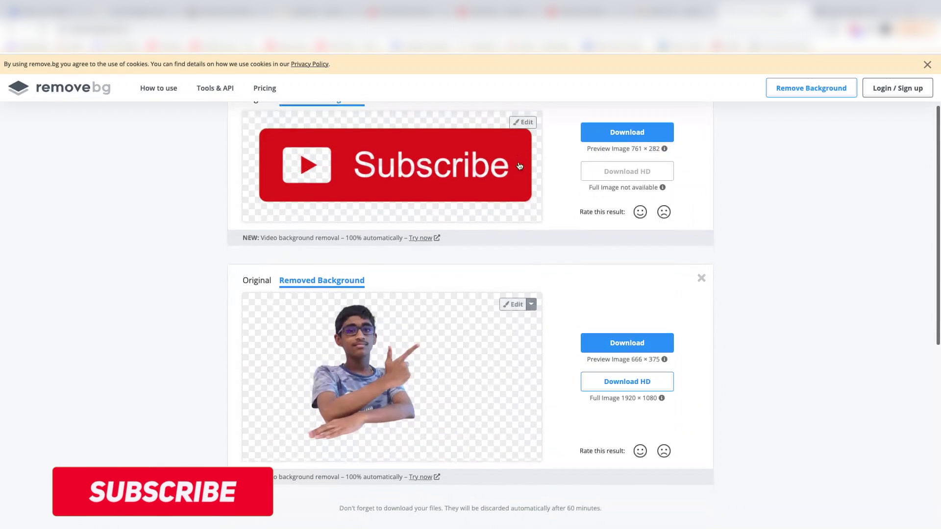
- Reopen the boy's cut-out in the editor and show the Background photo choices
{"action": "left_click", "coordinate": [515, 305]}
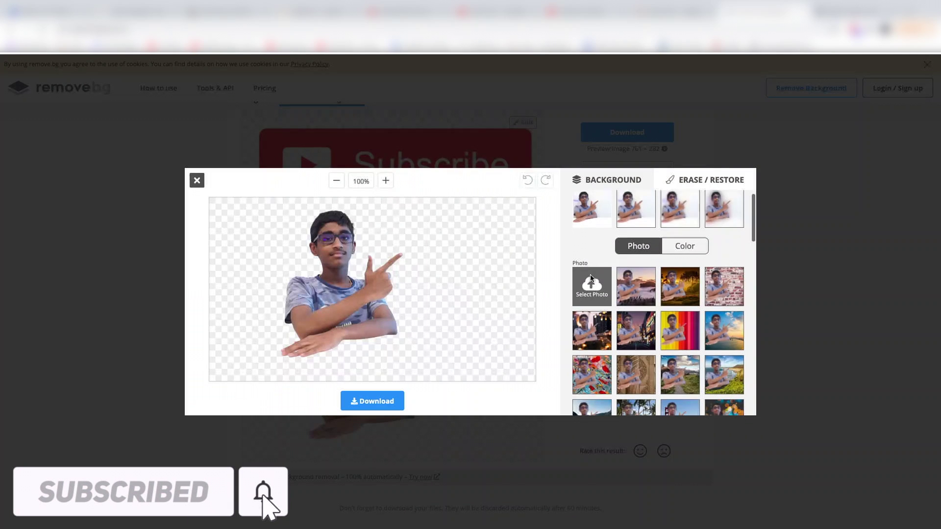
{"action": "left_click", "coordinate": [701, 180]}
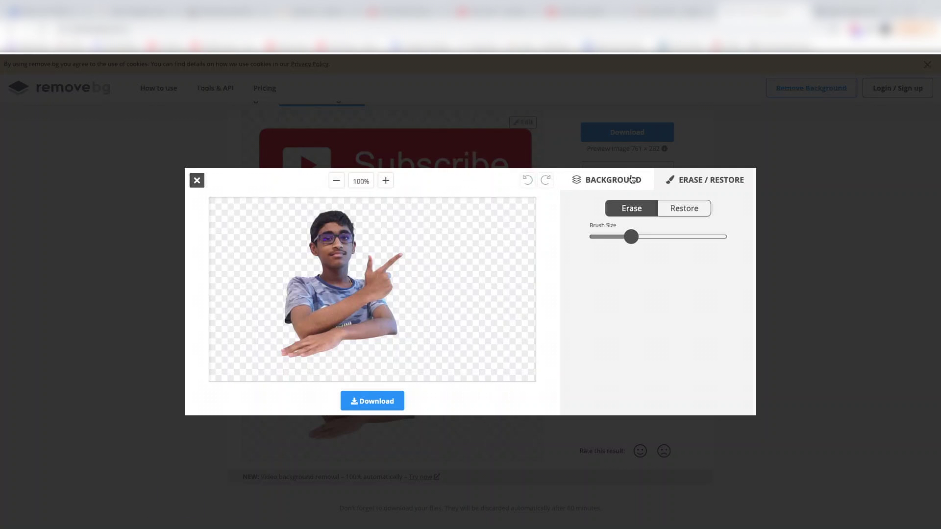
{"action": "left_click", "coordinate": [632, 179]}
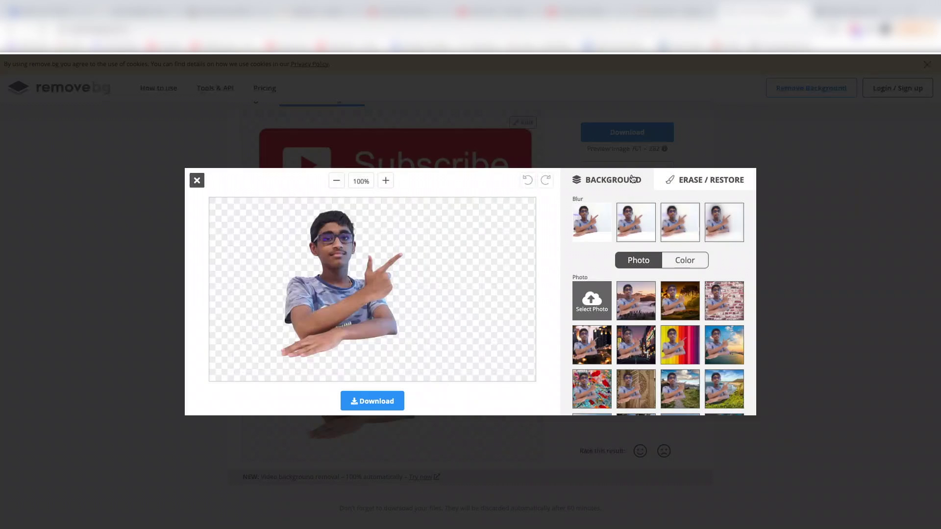